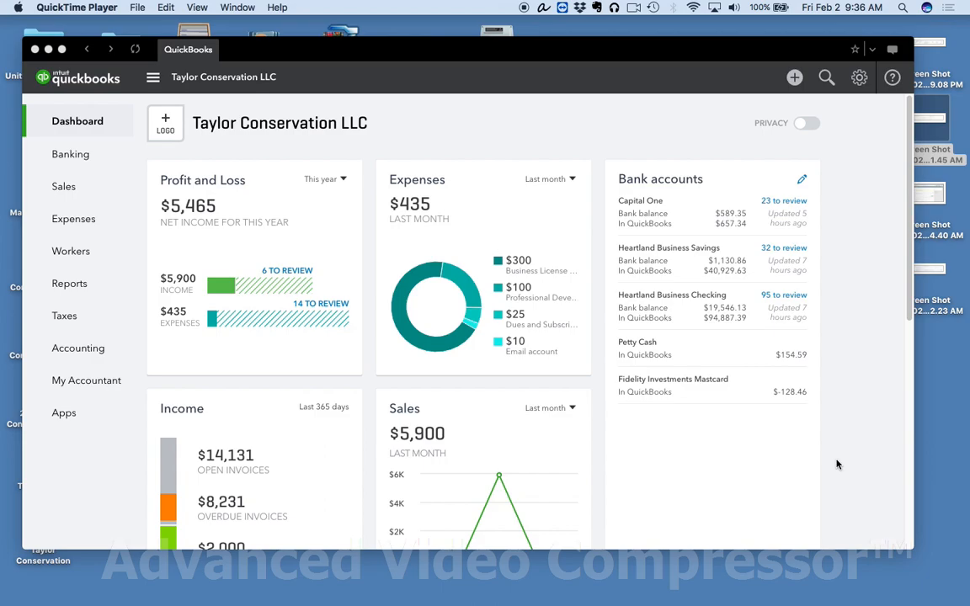
Step: Reposition the window on the desktop and open the Capital One transactions awaiting review from the dashboard
drag(584, 49, 568, 38)
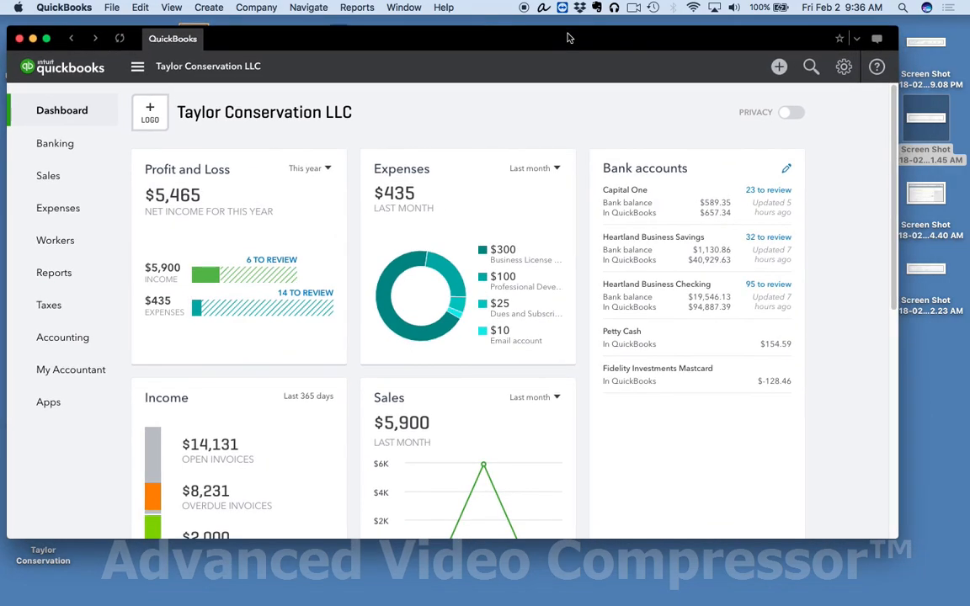
drag(569, 38, 569, 34)
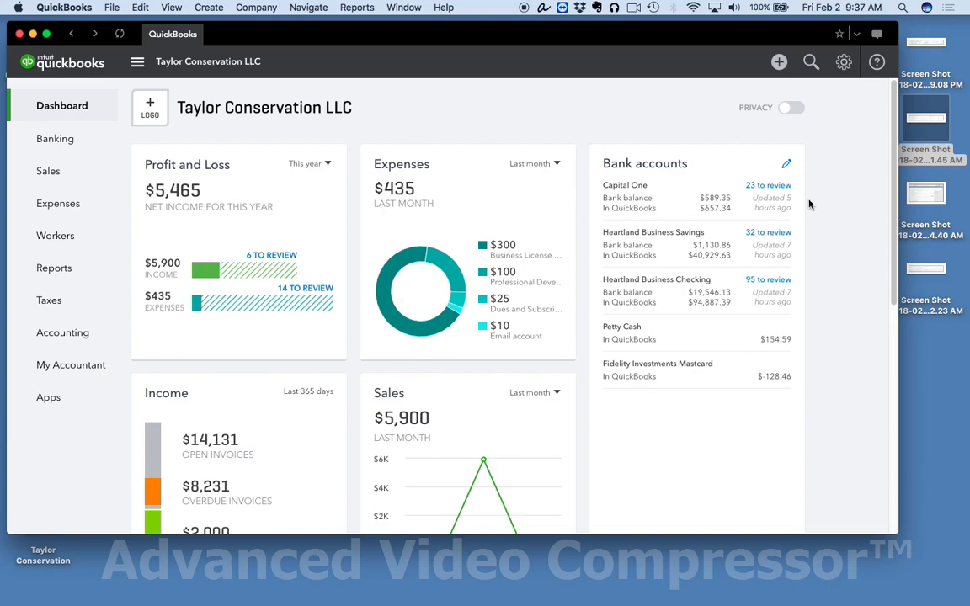
click(774, 187)
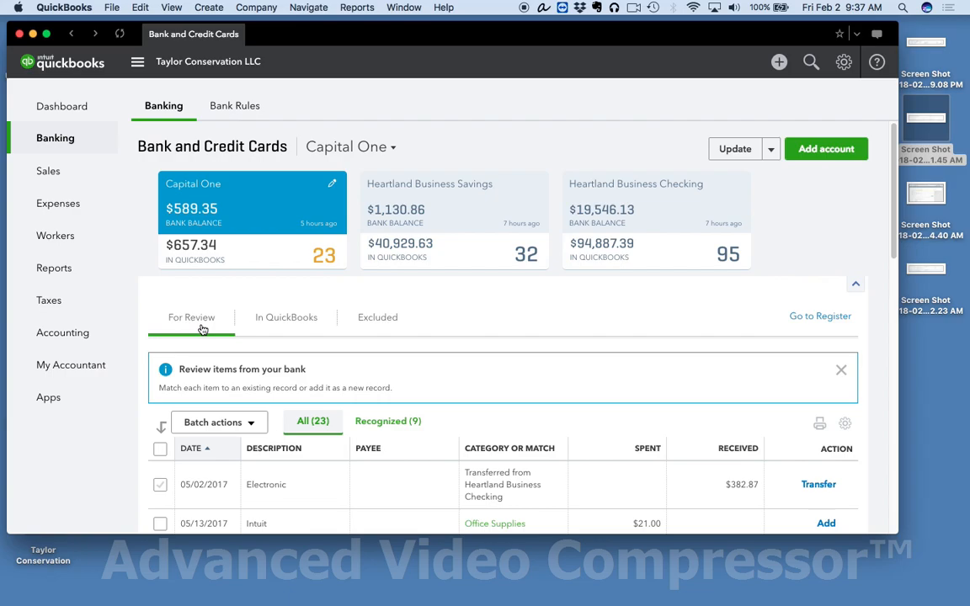
scroll(202, 329, down, 3)
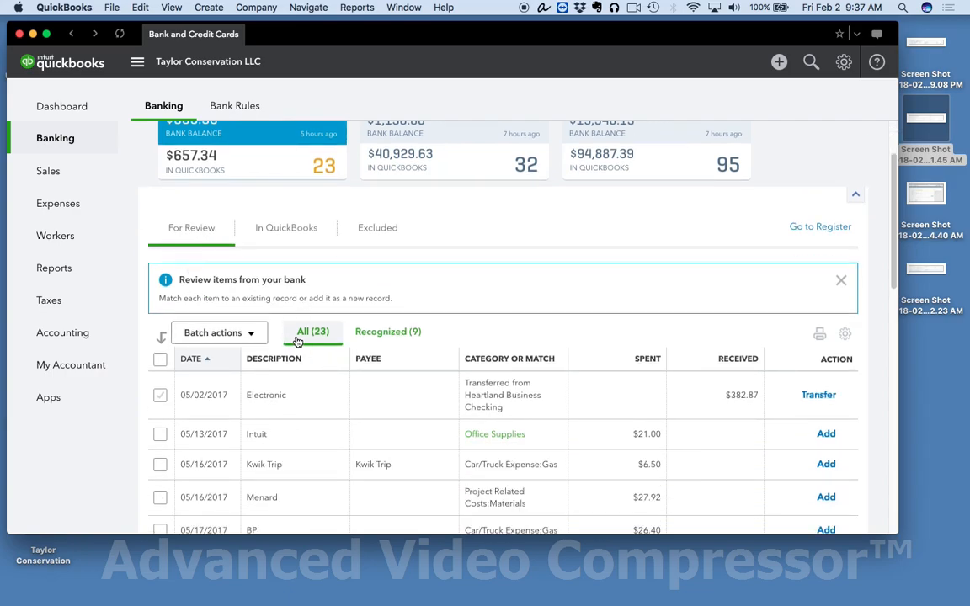
Step: Filter the Capital One review list to recognized transactions and examine their suggested categories
click(381, 333)
scroll(462, 353, down, 7)
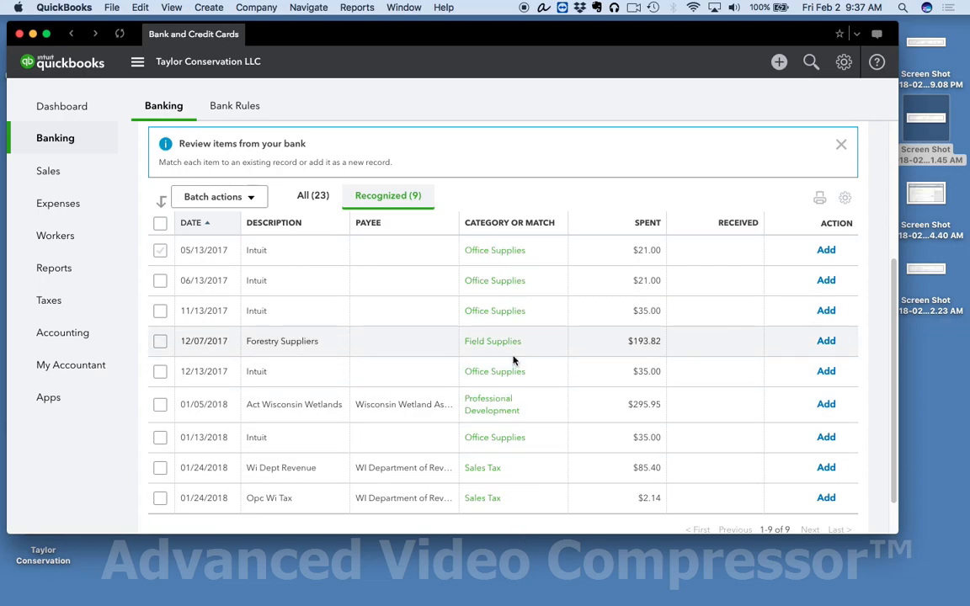
scroll(512, 361, down, 2)
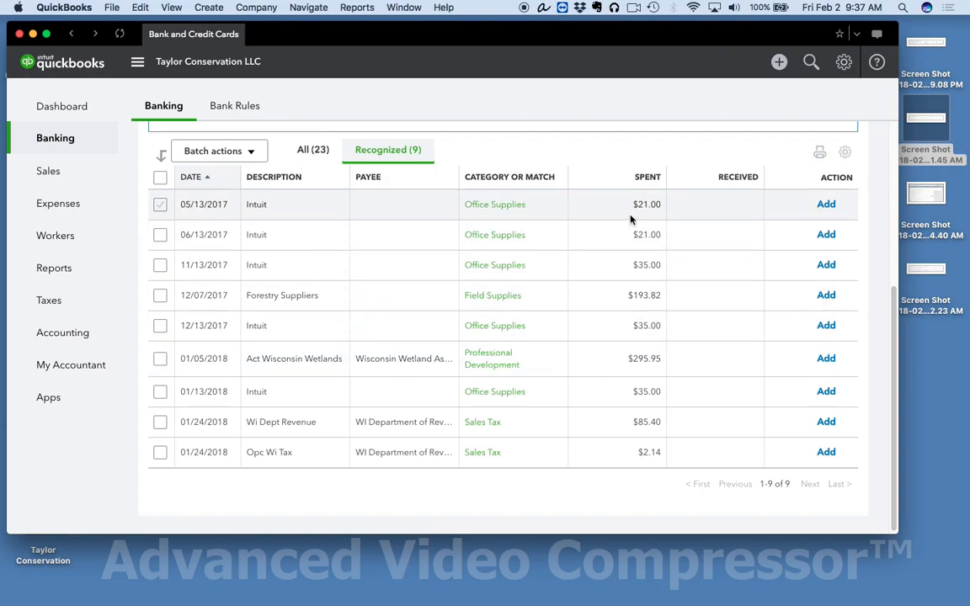
Step: Show all Capital One review items and look for a matching record for the 05/02/2017 electronic payment, closing without saving
click(309, 150)
scroll(402, 327, down, 3)
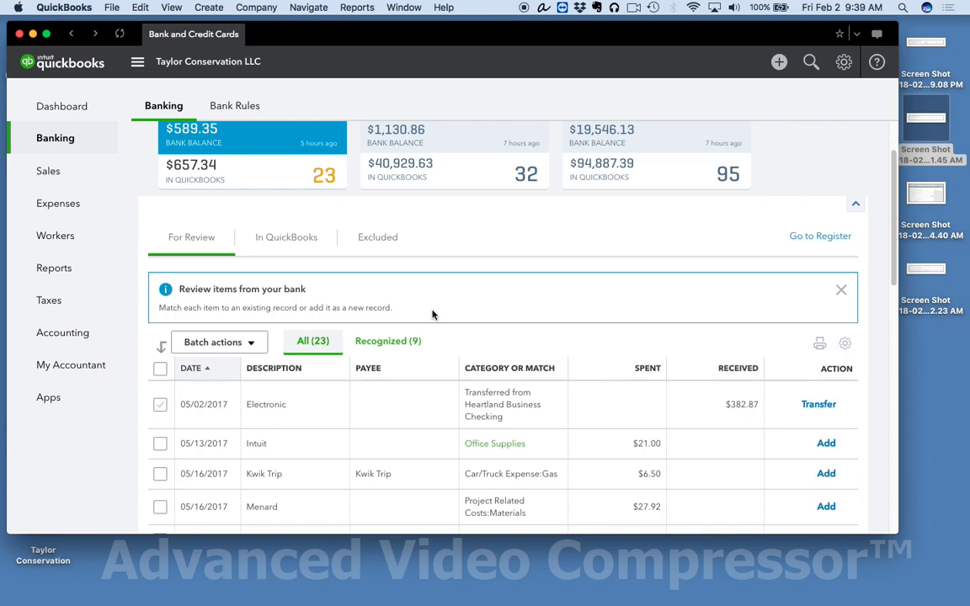
scroll(433, 314, down, 2)
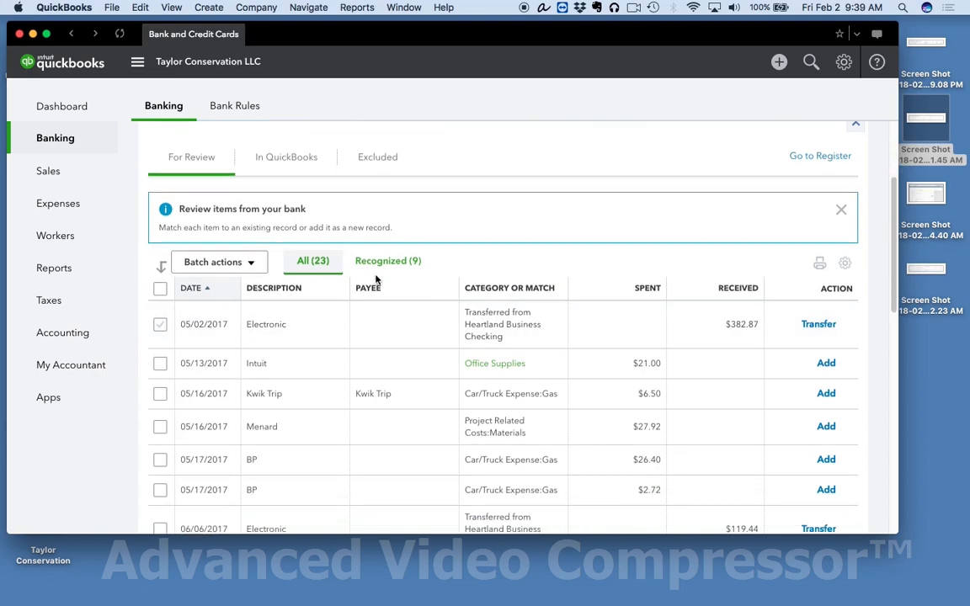
click(429, 330)
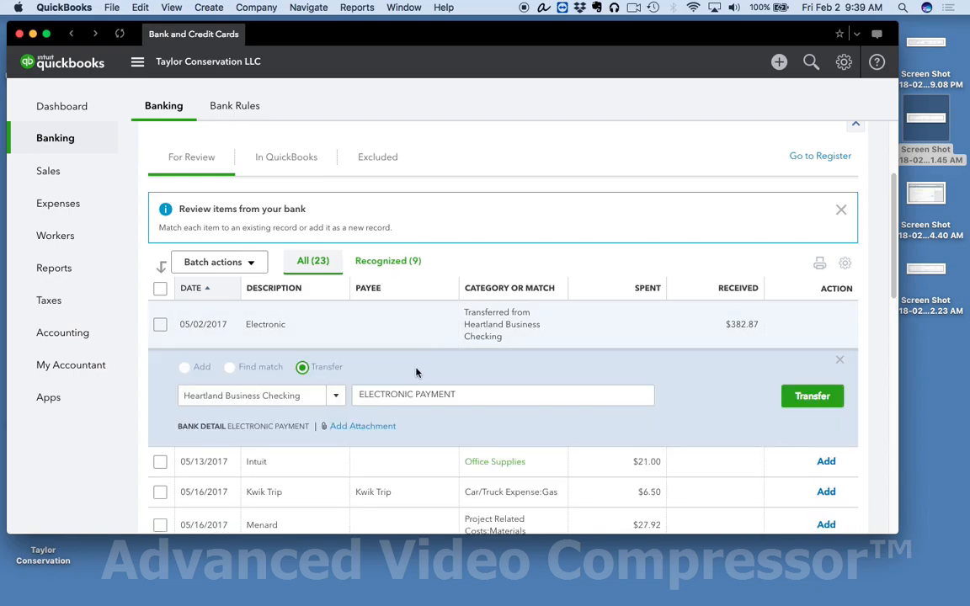
click(229, 368)
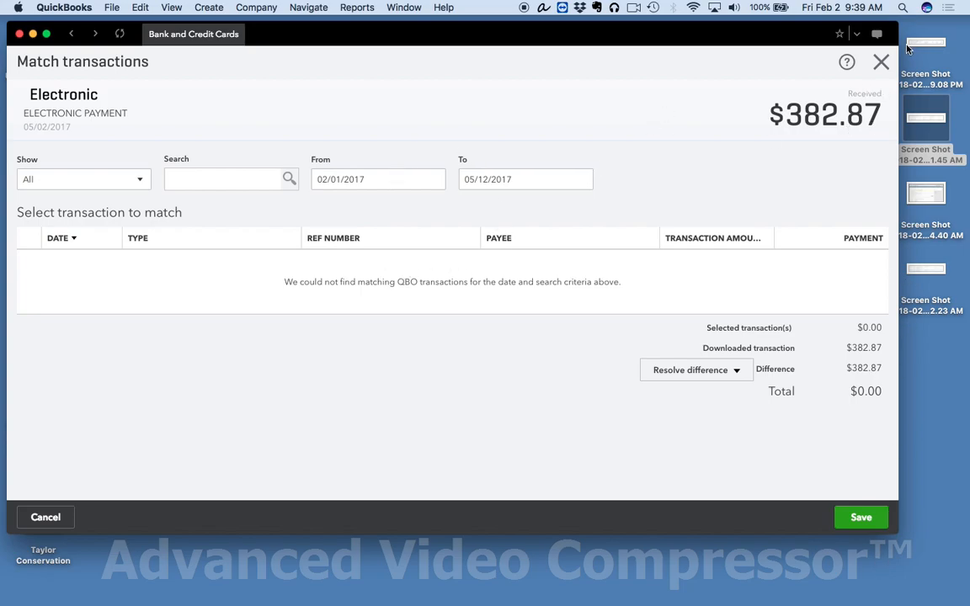
click(882, 63)
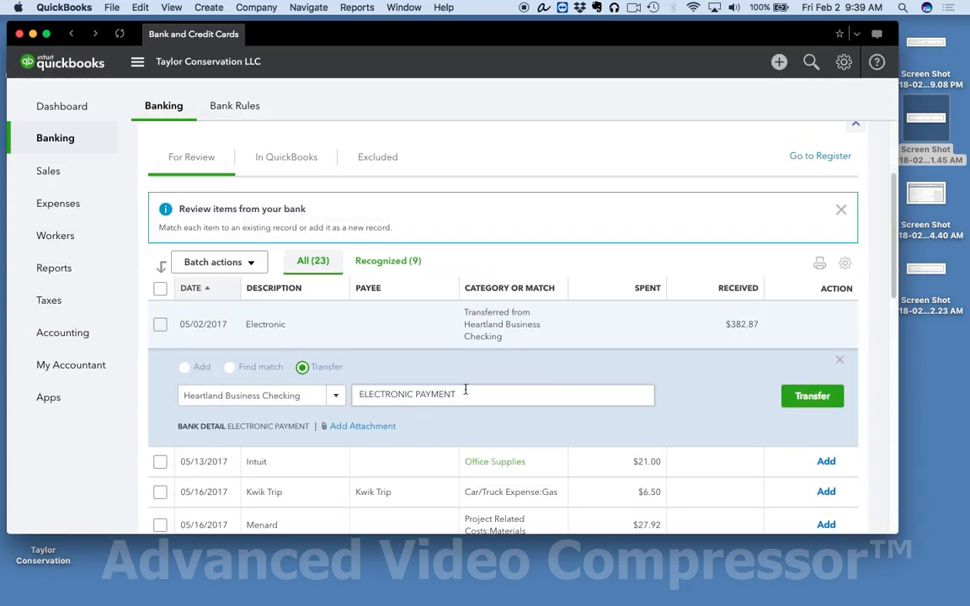
Step: Inspect the payee, category and add options of the 05/16/2017 Kwik Trip transaction, and close its details
scroll(463, 394, down, 3)
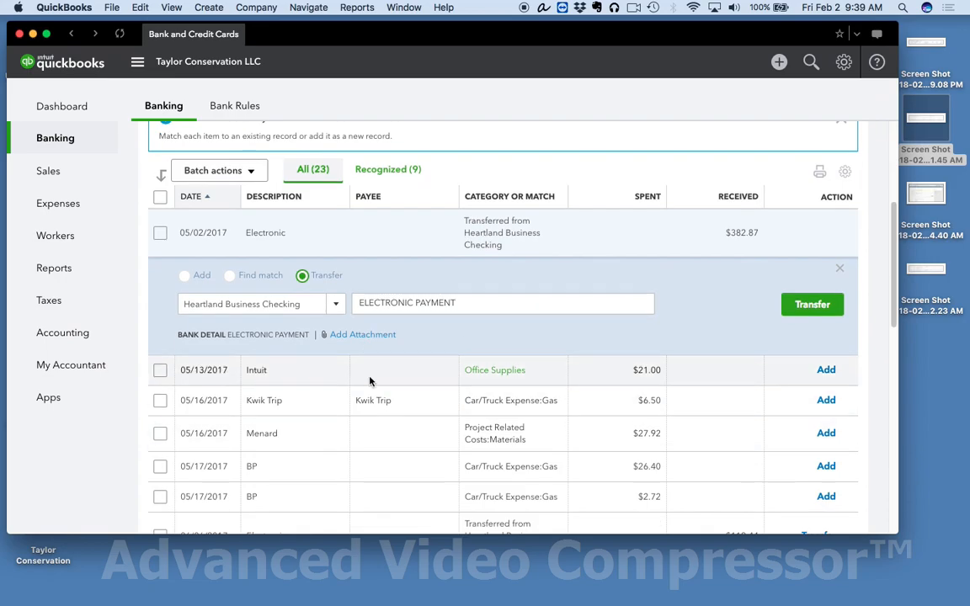
scroll(387, 400, down, 2)
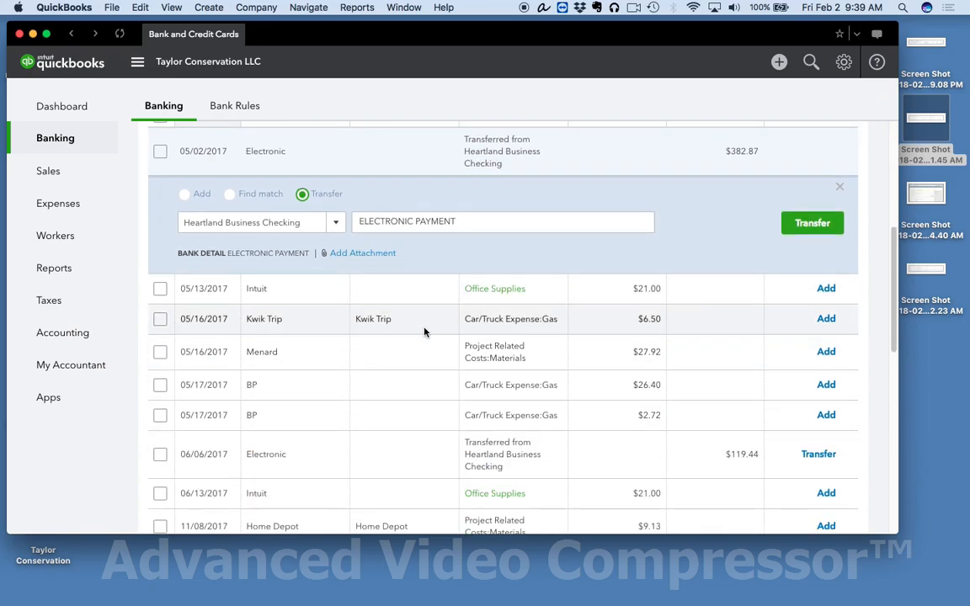
click(424, 321)
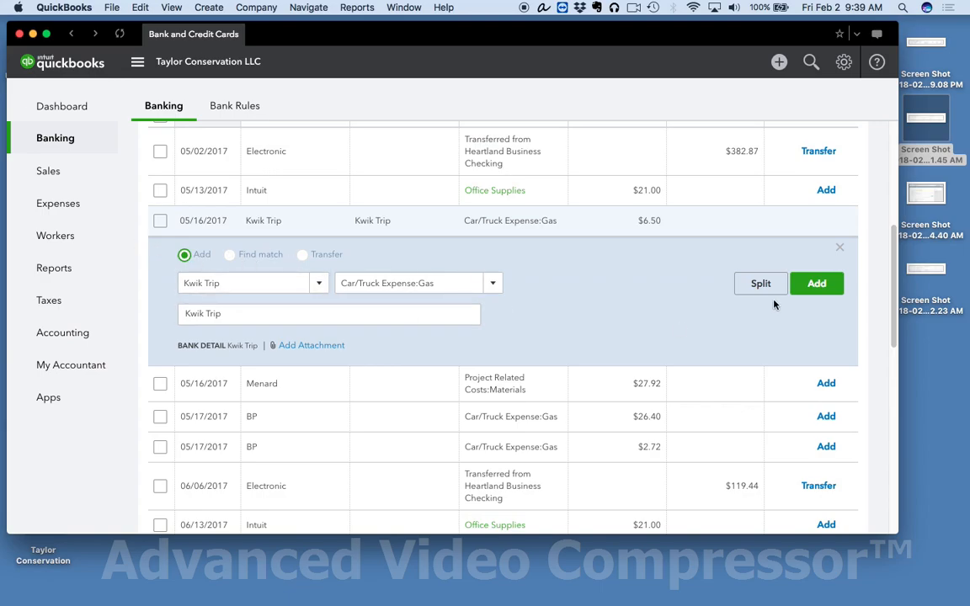
click(839, 251)
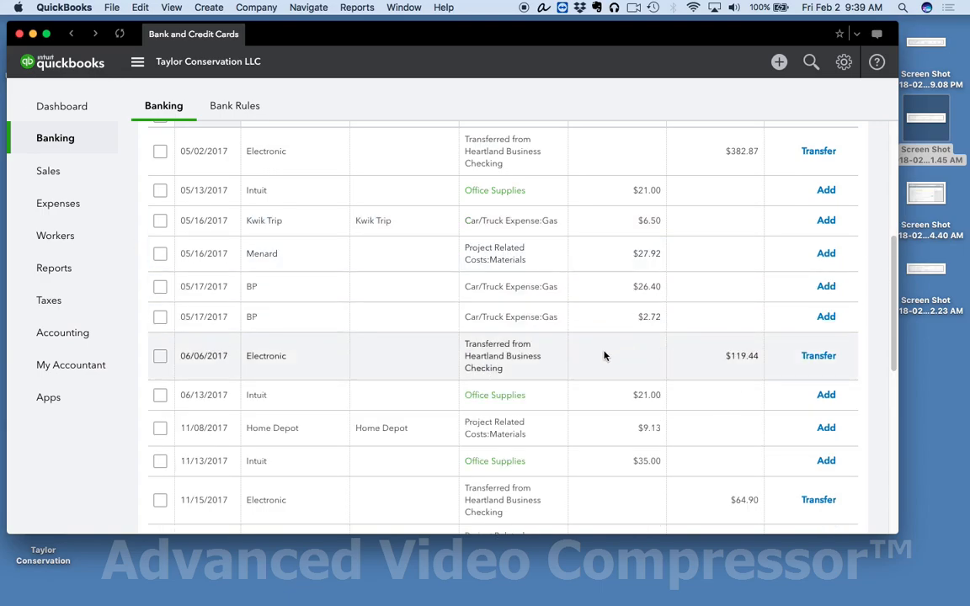
Step: Examine the descriptions and suggested categories of all Capital One transactions awaiting review
scroll(426, 372, down, 2)
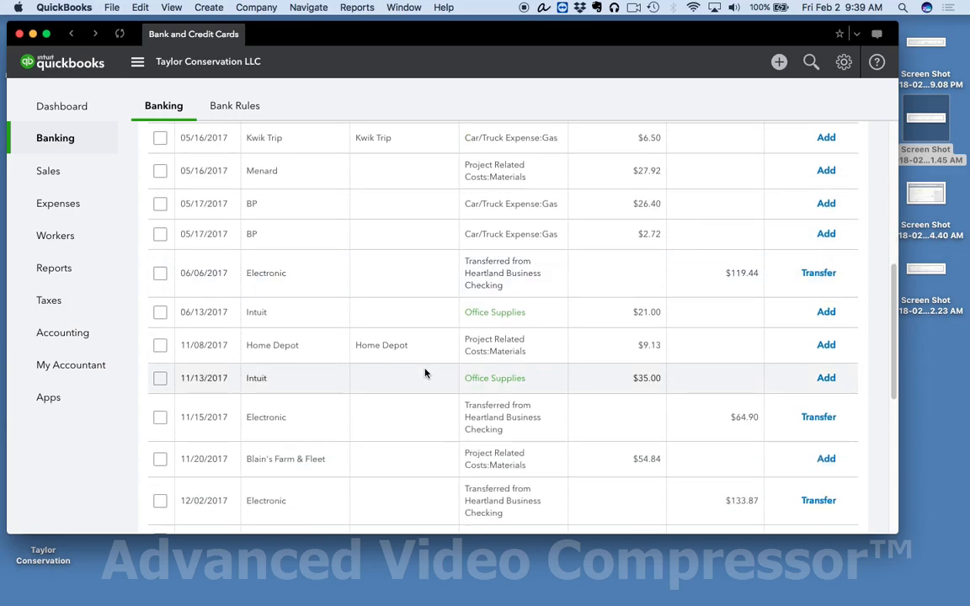
scroll(425, 372, up, 5)
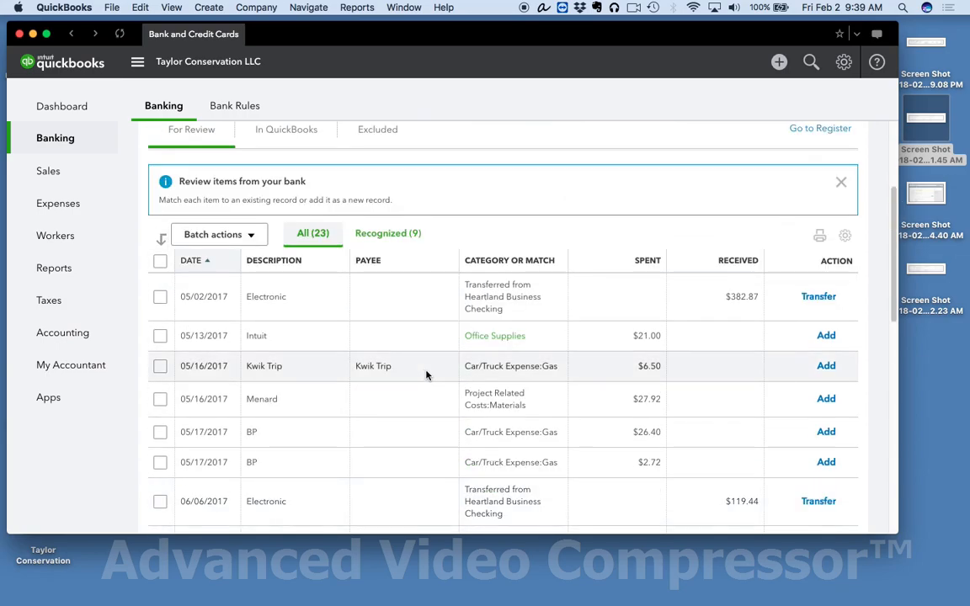
scroll(491, 323, down, 1)
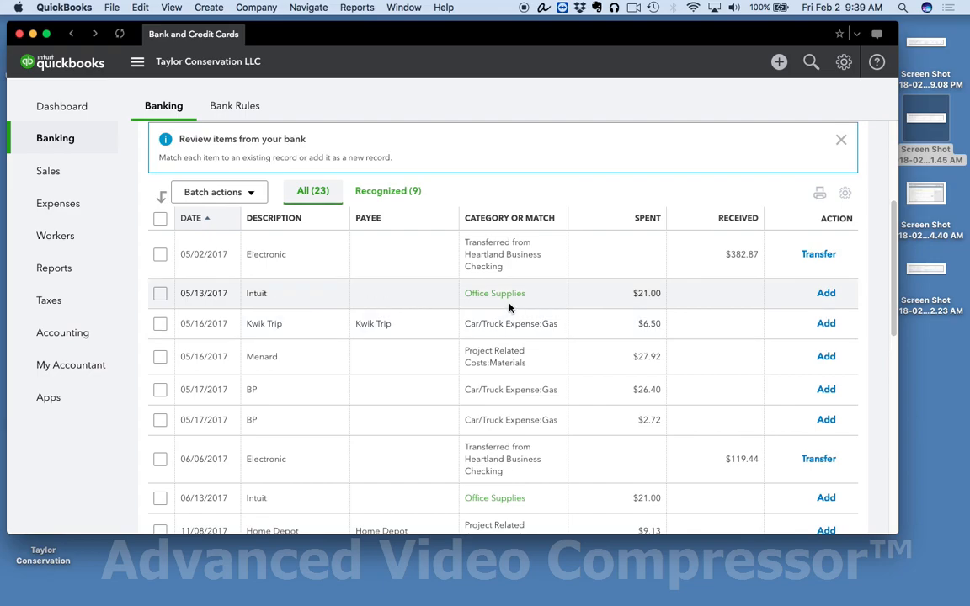
scroll(517, 295, down, 1)
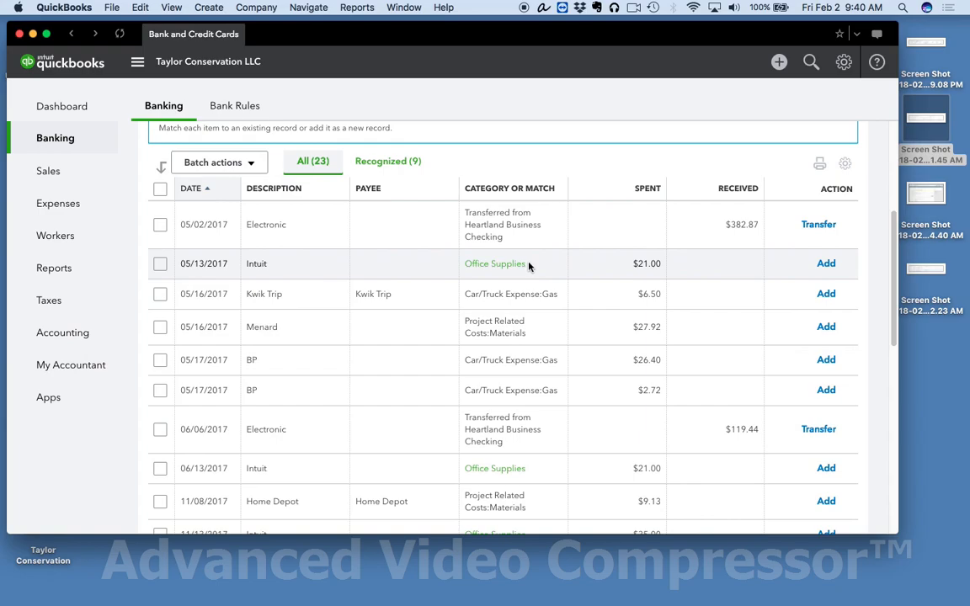
scroll(529, 266, down, 1)
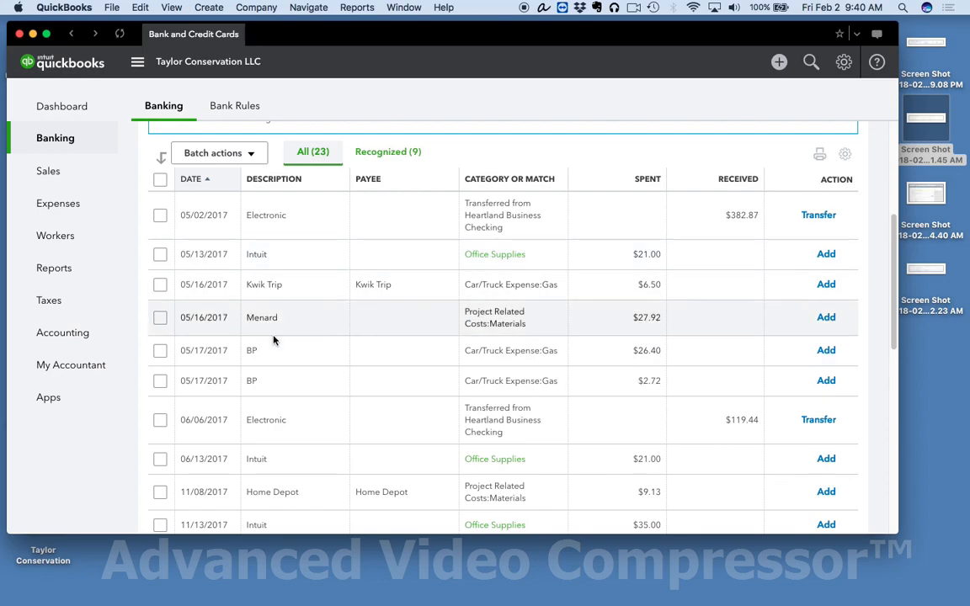
scroll(282, 316, down, 1)
scroll(307, 286, down, 5)
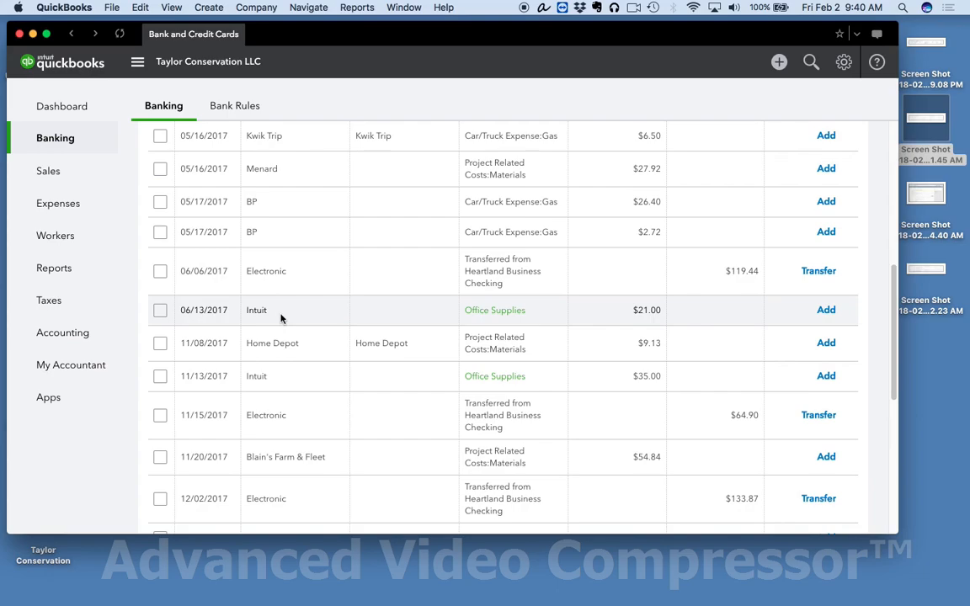
scroll(274, 332, down, 3)
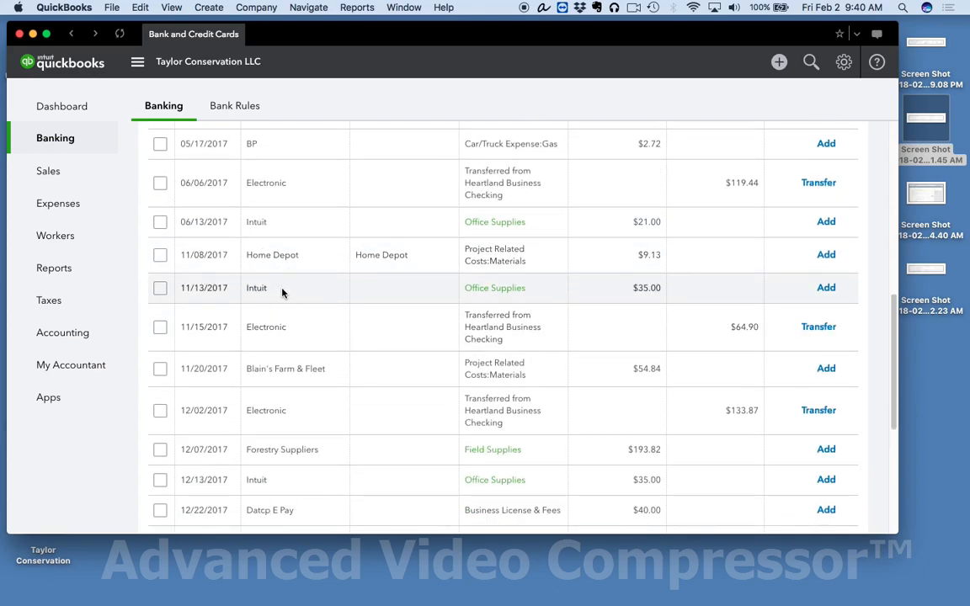
scroll(282, 293, down, 3)
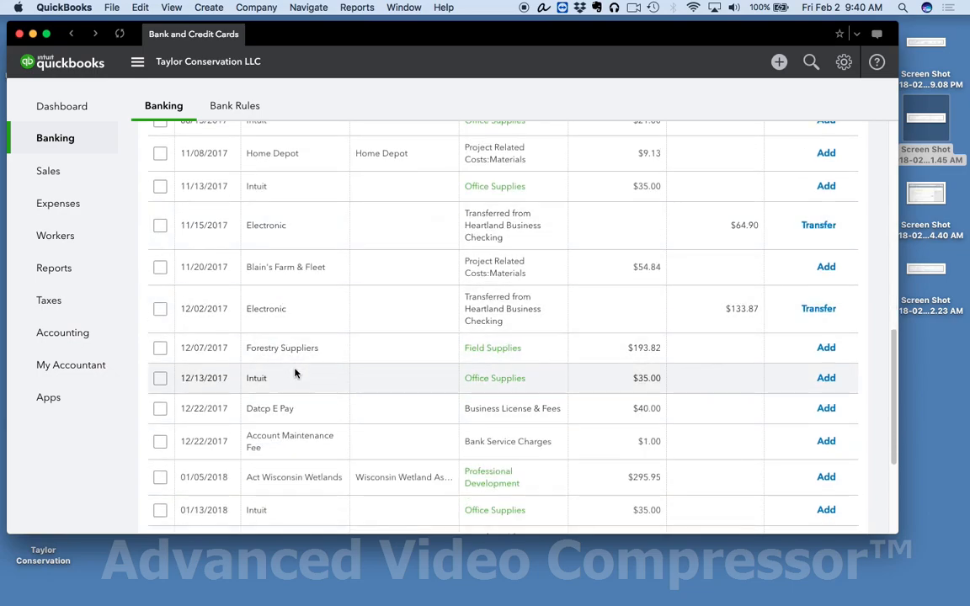
scroll(293, 371, down, 1)
scroll(296, 376, down, 2)
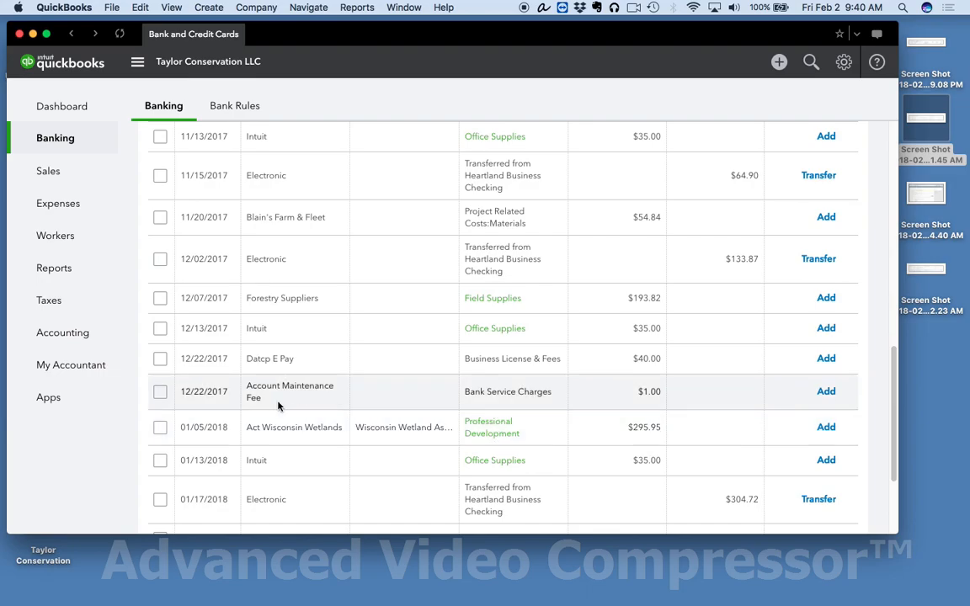
scroll(279, 407, down, 4)
scroll(279, 407, up, 15)
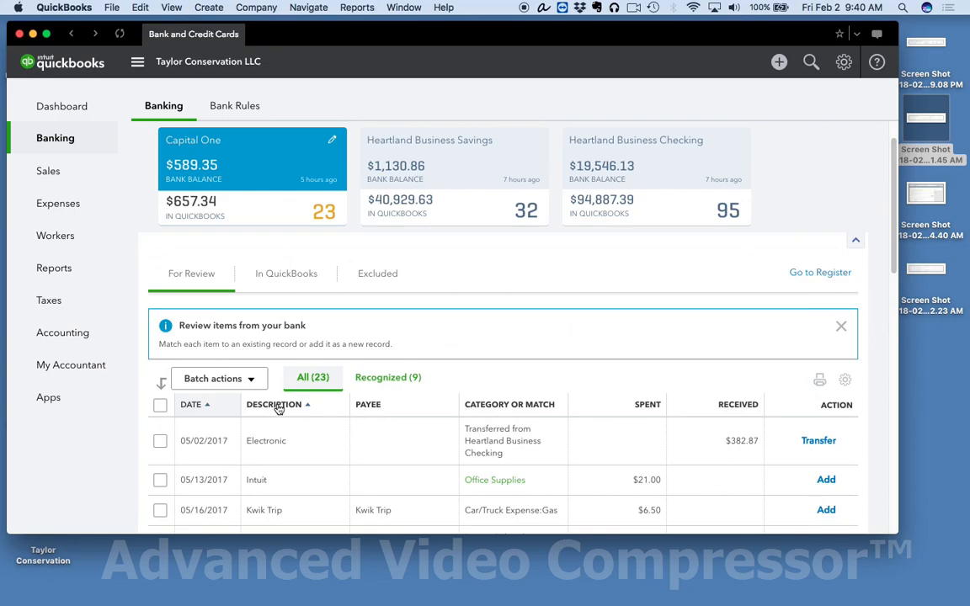
scroll(249, 368, up, 2)
Step: Go back to the dashboard and open the Heartland Business Checking transactions awaiting review
click(72, 113)
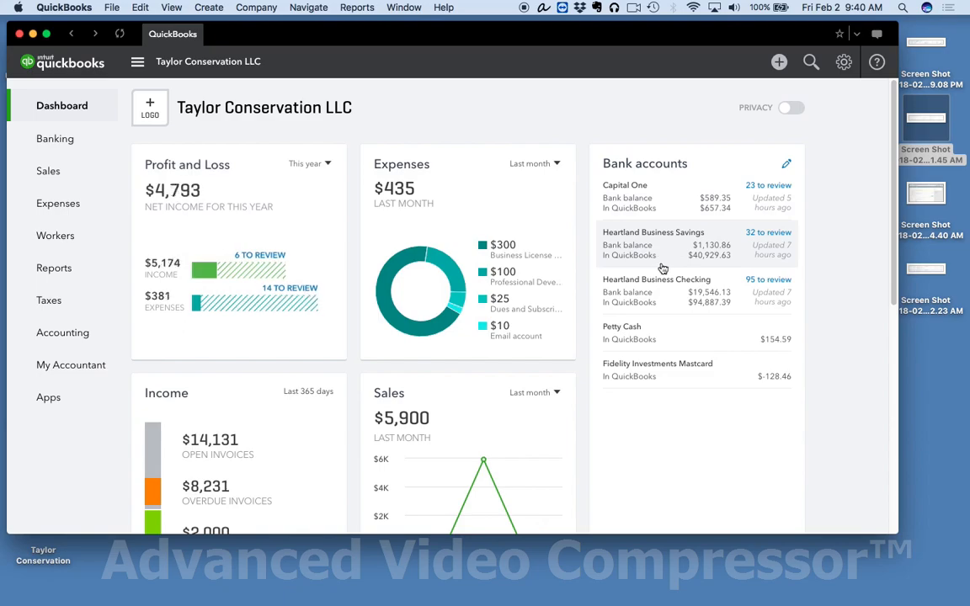
click(640, 286)
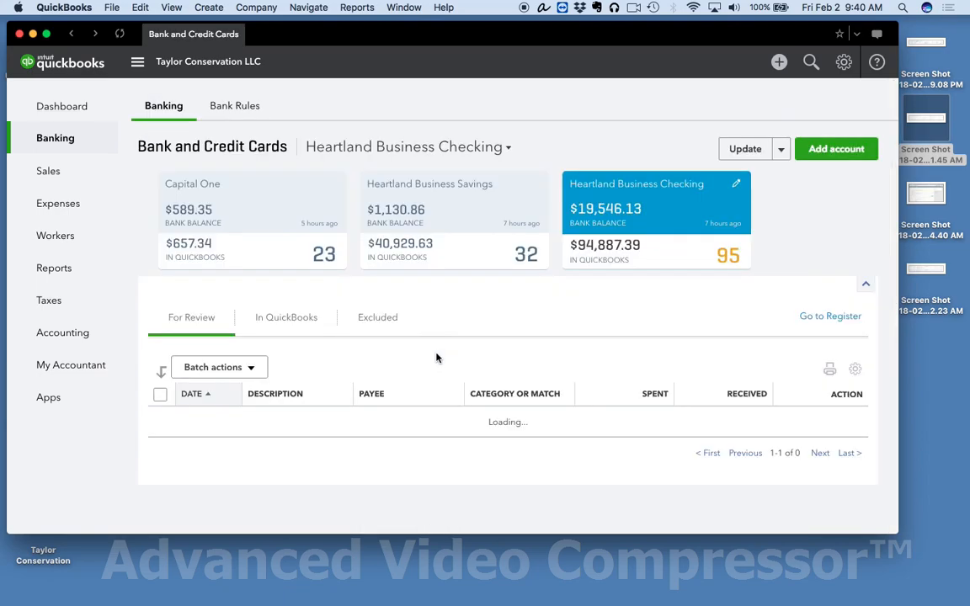
scroll(376, 344, down, 2)
scroll(374, 341, up, 2)
scroll(376, 341, down, 1)
scroll(377, 340, down, 3)
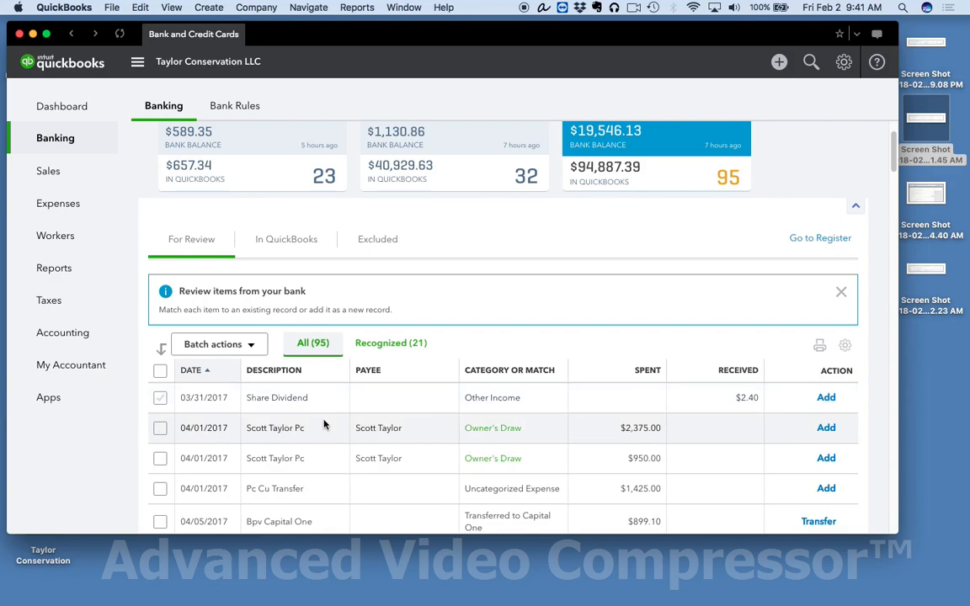
scroll(325, 426, down, 3)
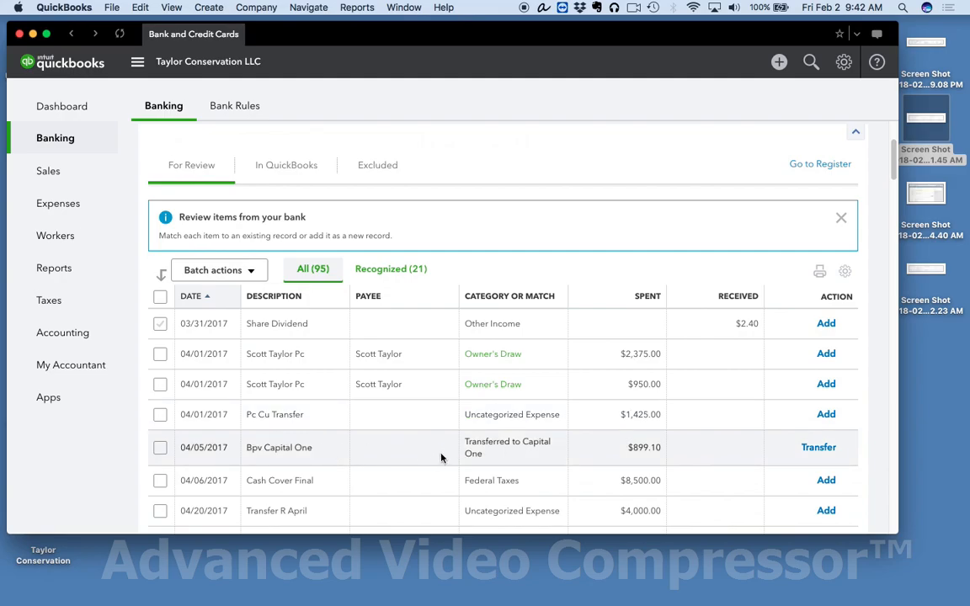
Step: Match the 04/05/2017 Bpv Capital One payment to the 04/06/2017 Credit Card Credit and save the match
click(400, 450)
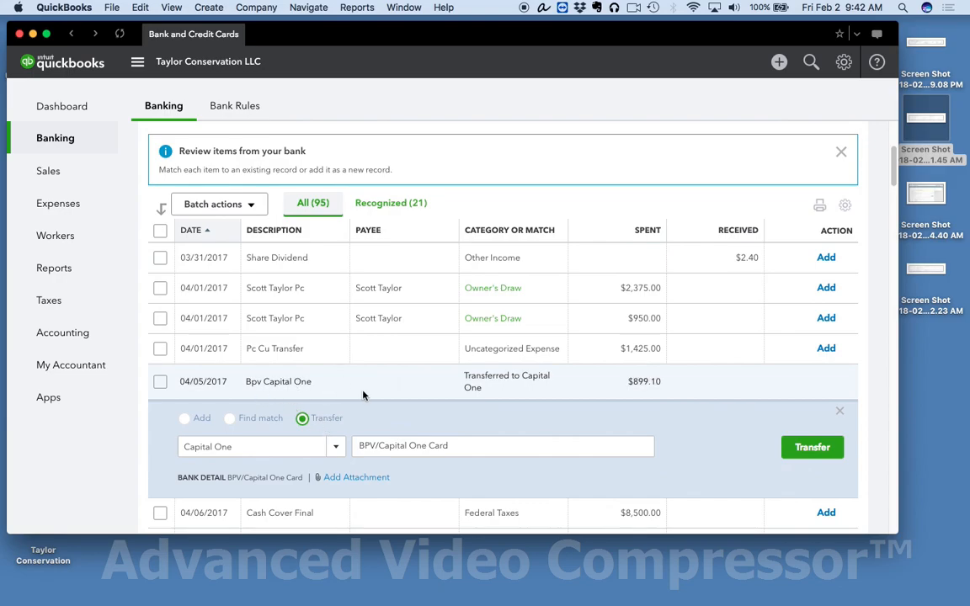
click(231, 419)
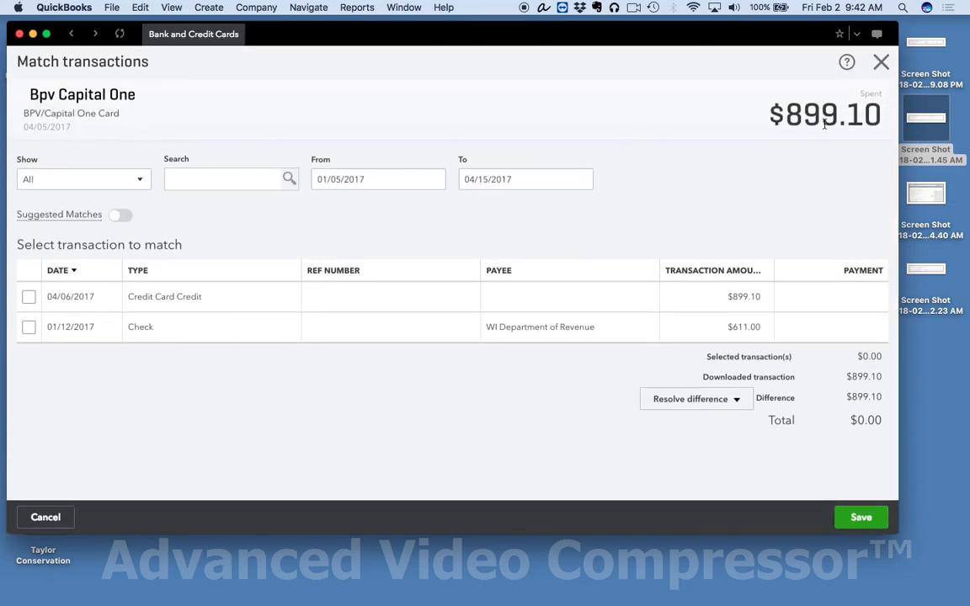
click(28, 297)
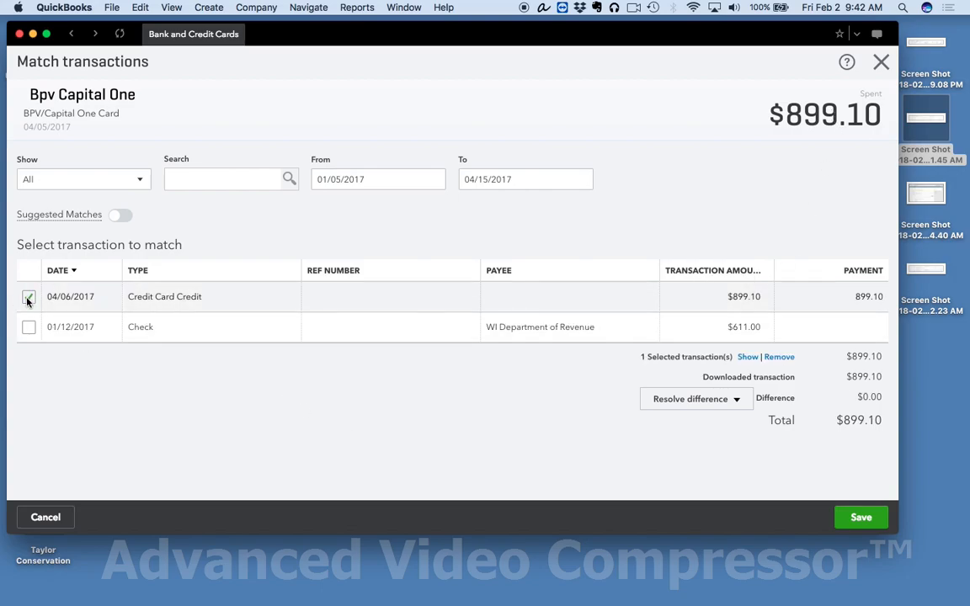
click(860, 518)
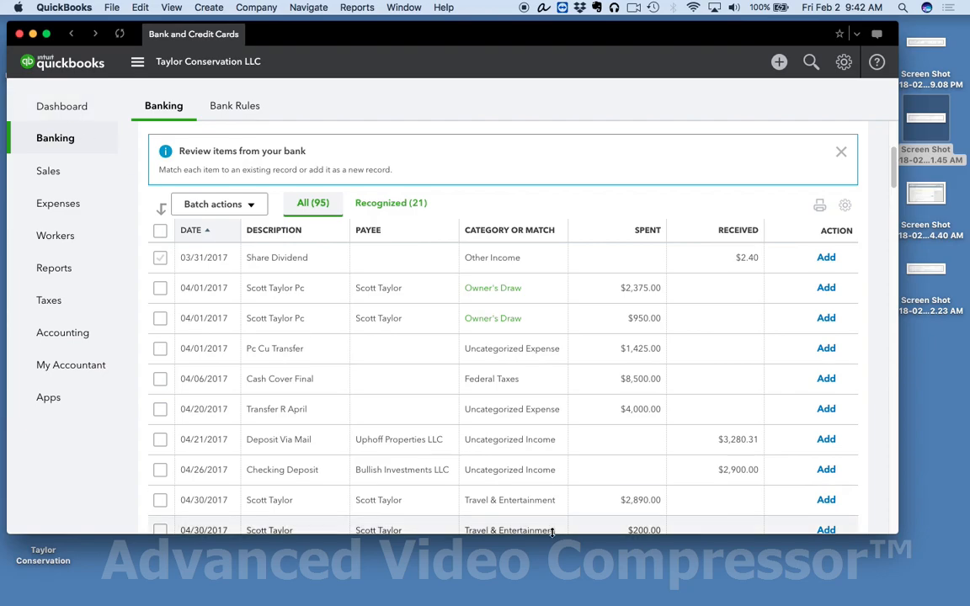
scroll(522, 497, up, 4)
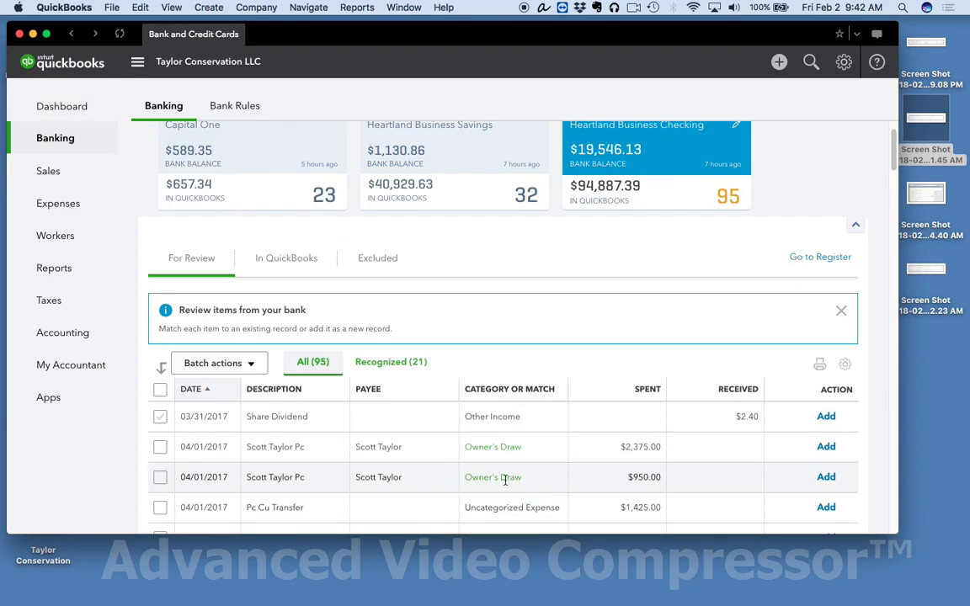
scroll(506, 480, up, 2)
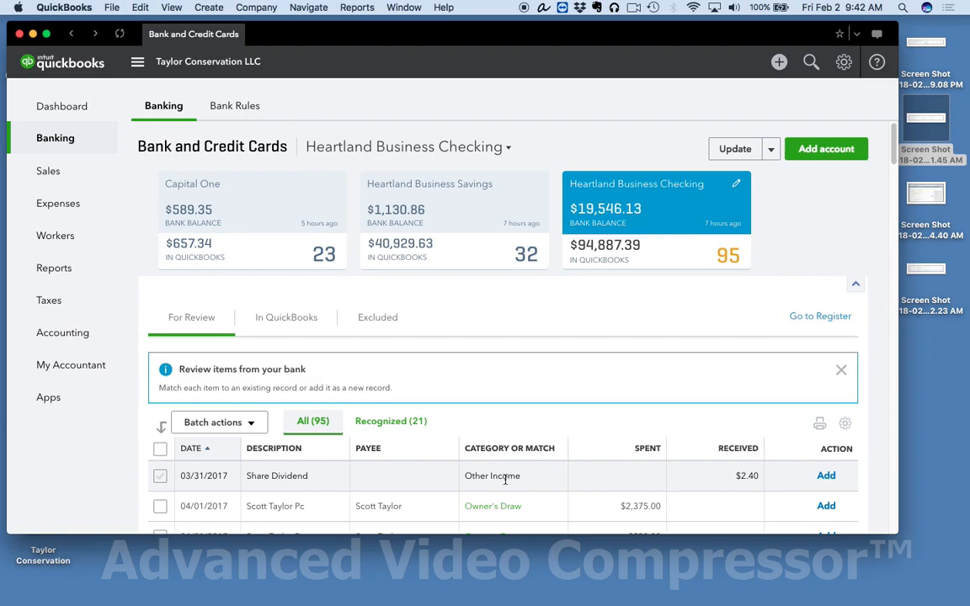
Step: Examine the Heartland Business Checking transactions already added or matched in QuickBooks, and check the excluded ones
scroll(442, 341, down, 1)
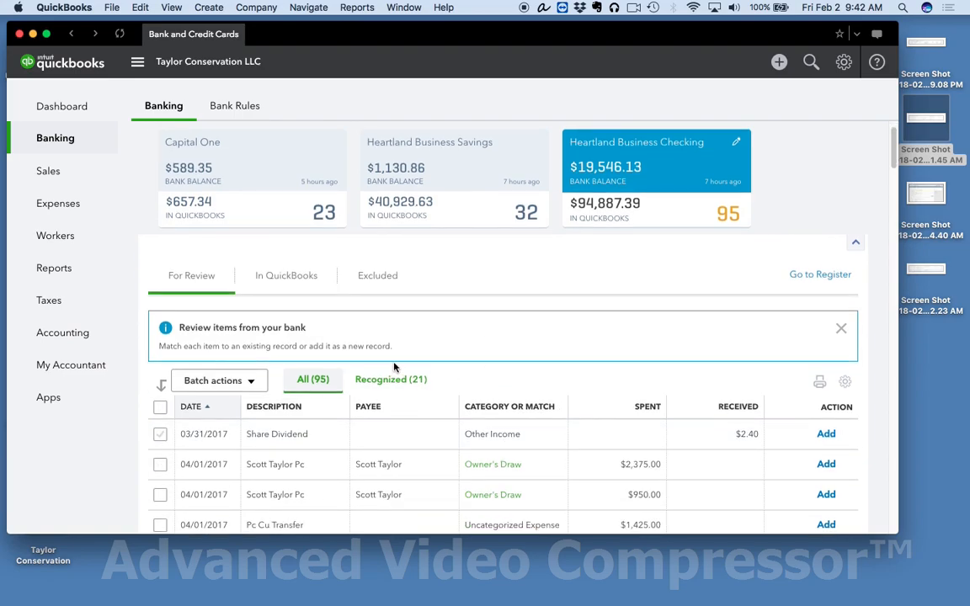
click(295, 278)
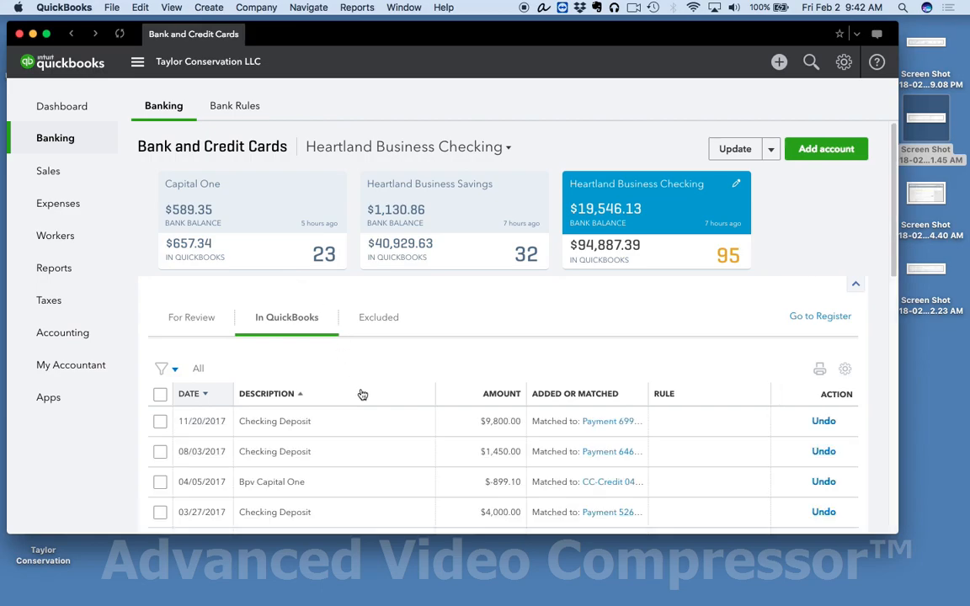
scroll(362, 392, down, 5)
scroll(362, 393, up, 3)
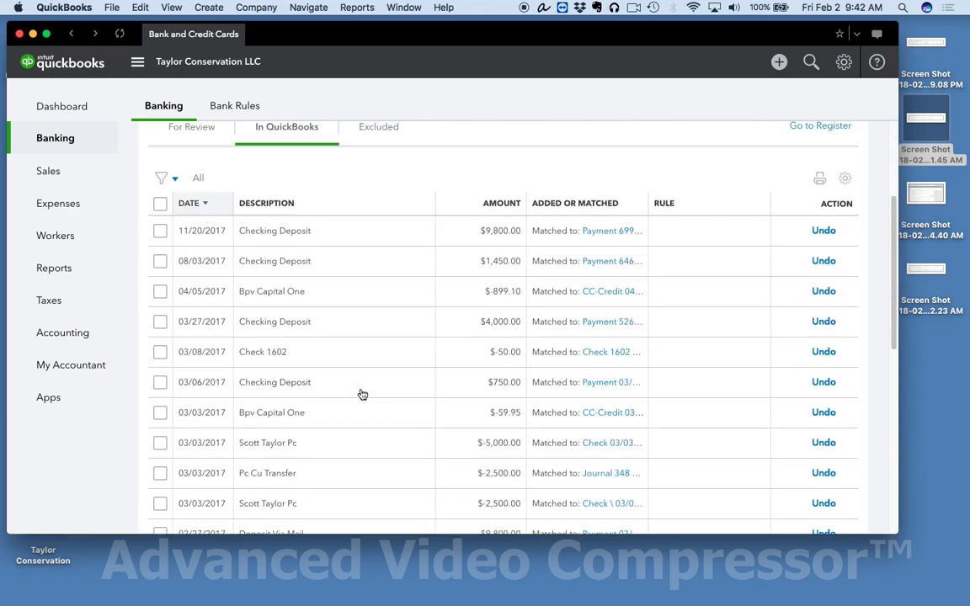
scroll(418, 384, up, 3)
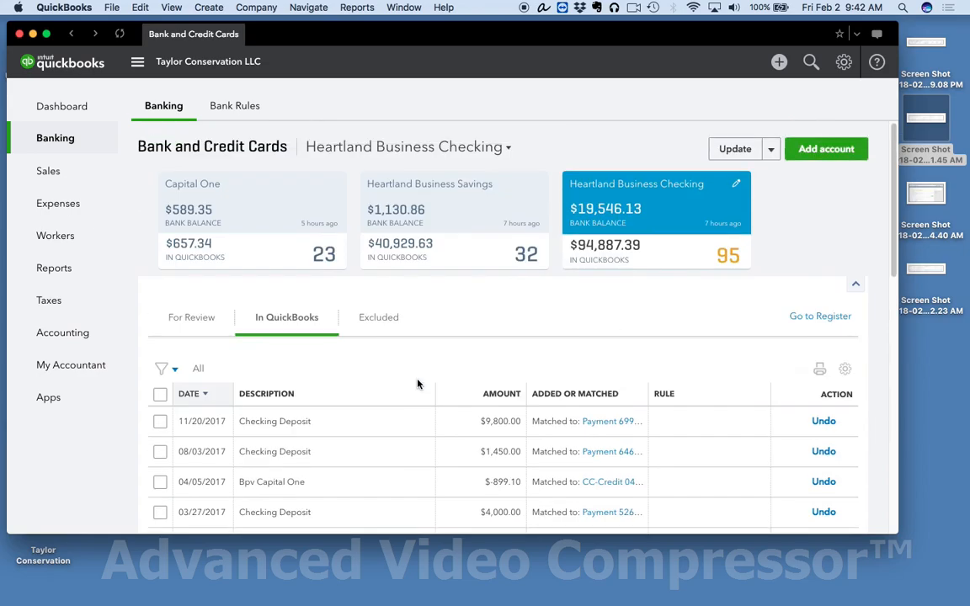
click(384, 318)
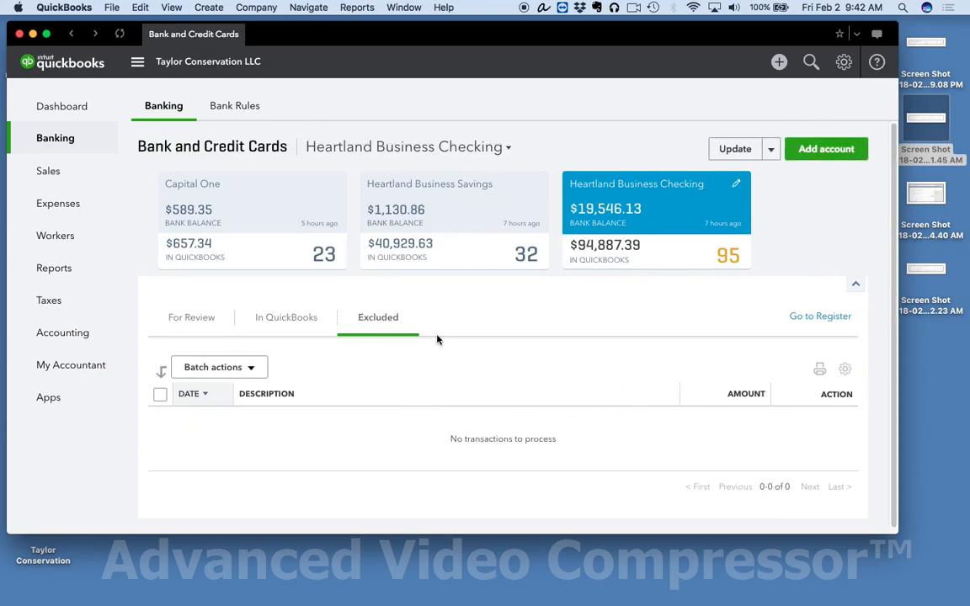
Step: Return to the Heartland Business Checking transactions awaiting review and inspect the details of the 03/31/2017 Share Dividend transaction
click(191, 315)
scroll(278, 376, down, 2)
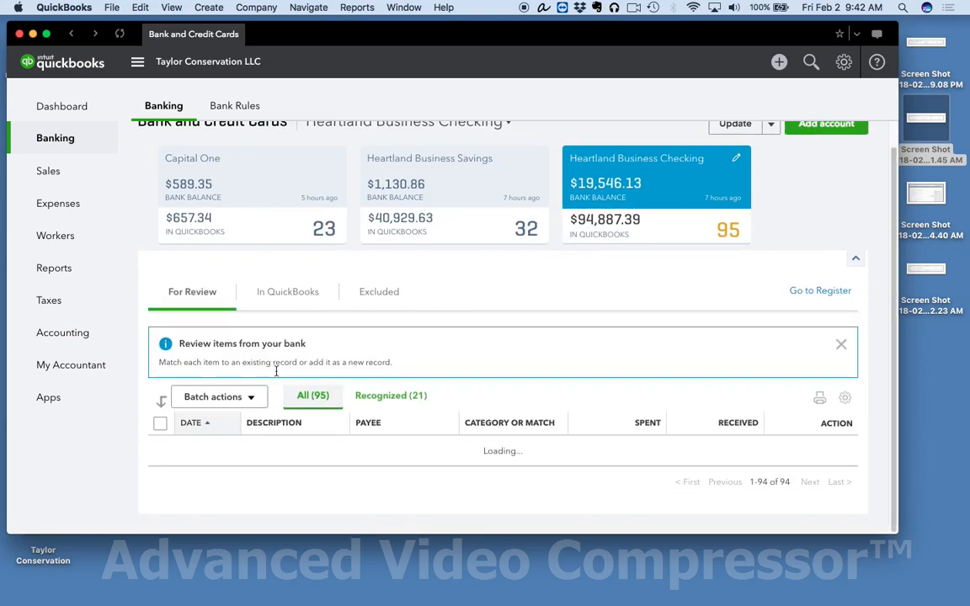
scroll(277, 374, down, 4)
scroll(276, 370, up, 2)
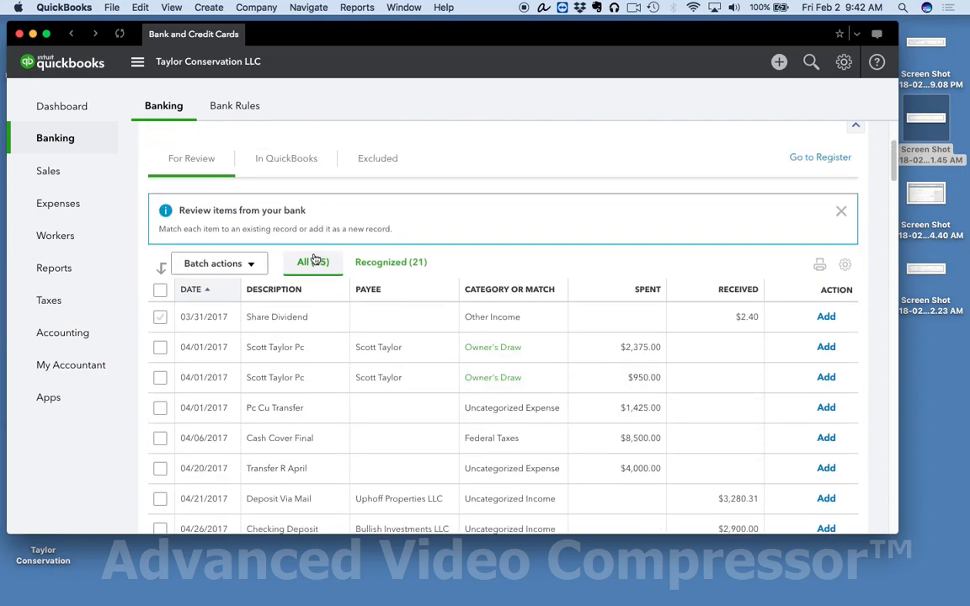
click(414, 331)
scroll(421, 401, down, 2)
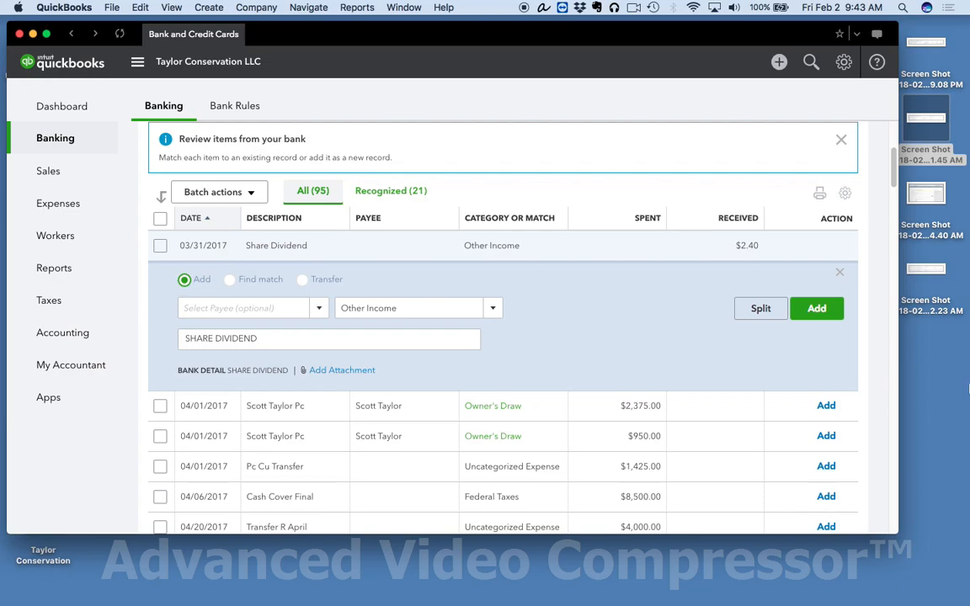
scroll(565, 318, up, 5)
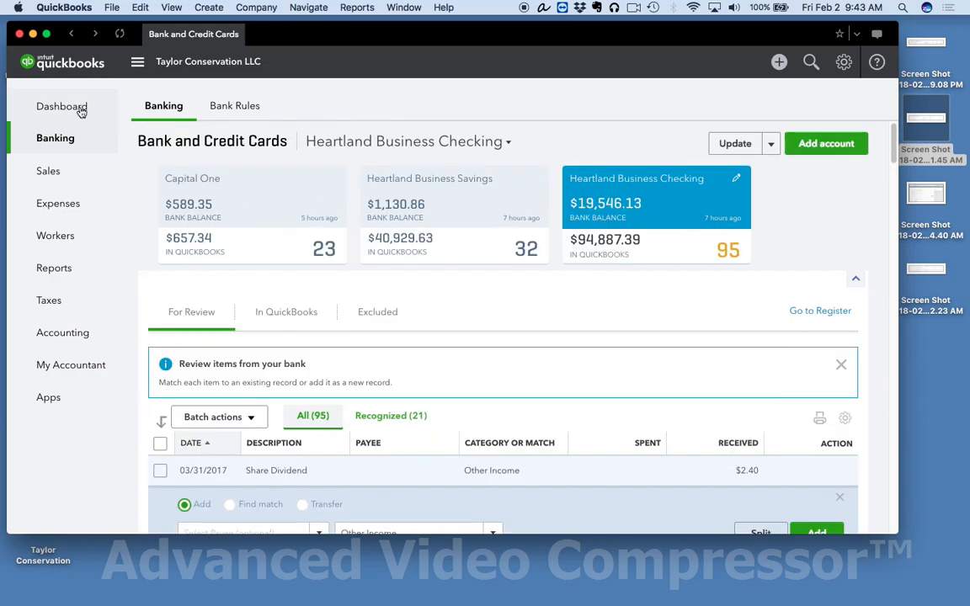